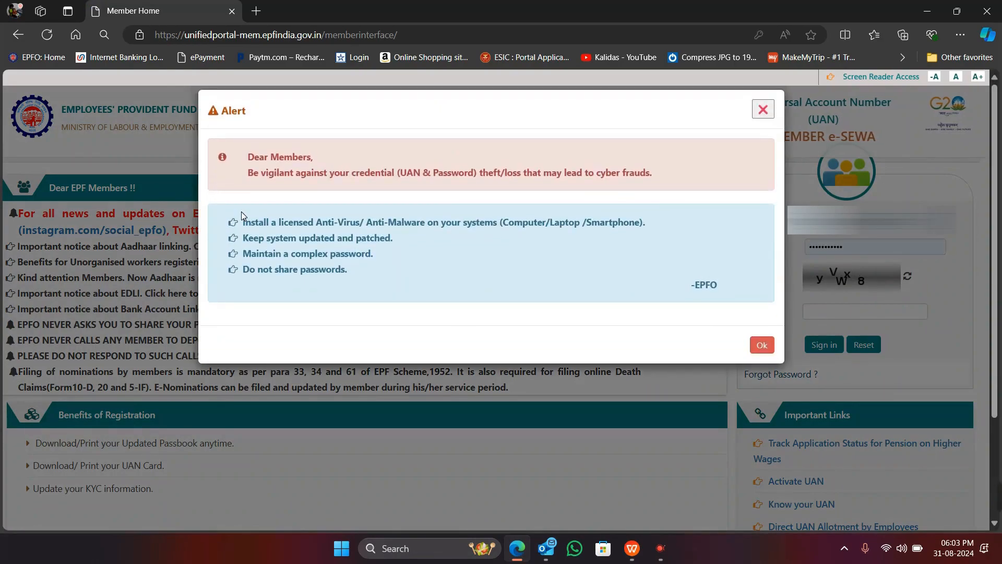
Dismiss the security alert, then enter the member's UAN, account password and the displayed captcha
click(763, 345)
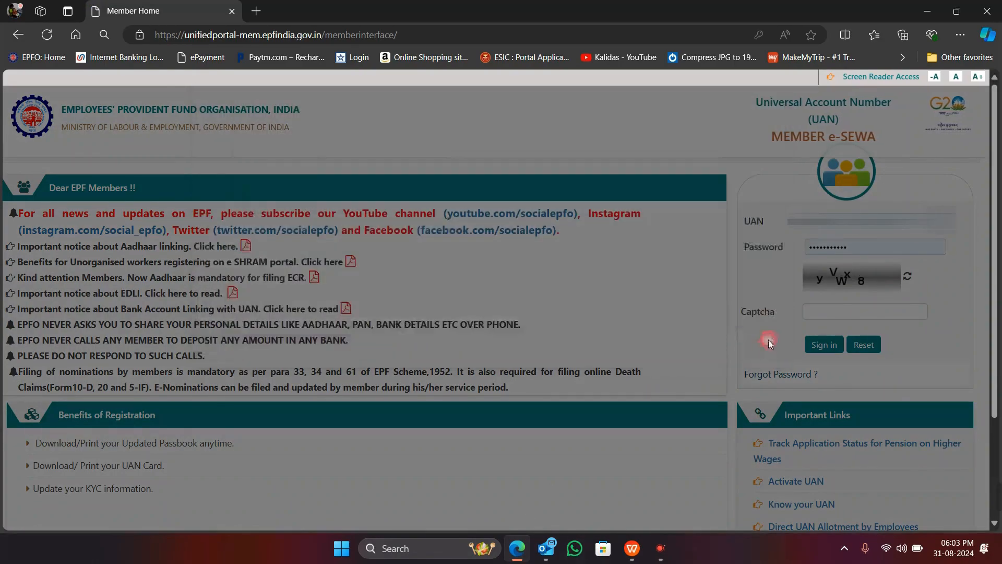
drag(872, 224, 714, 216)
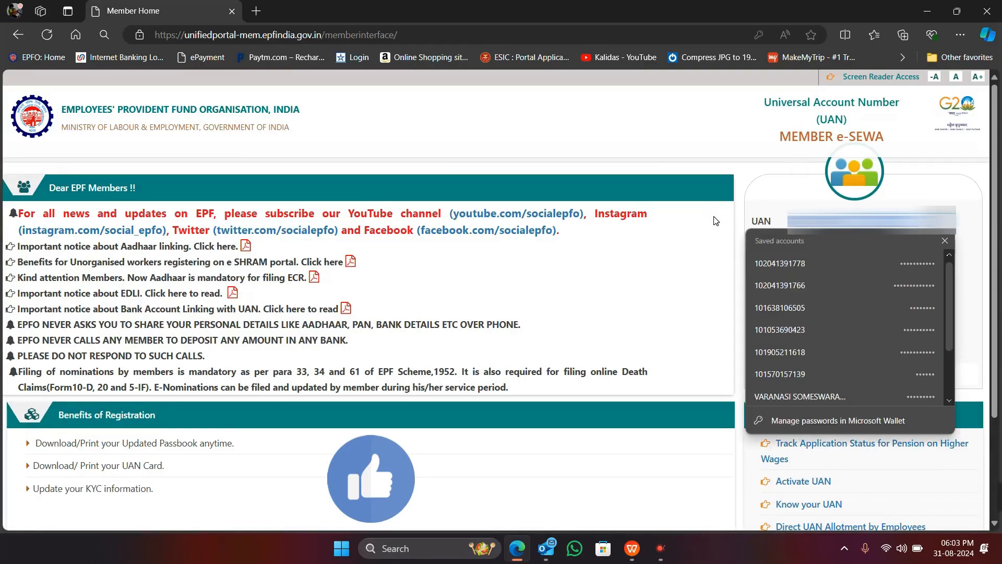
text(1001)
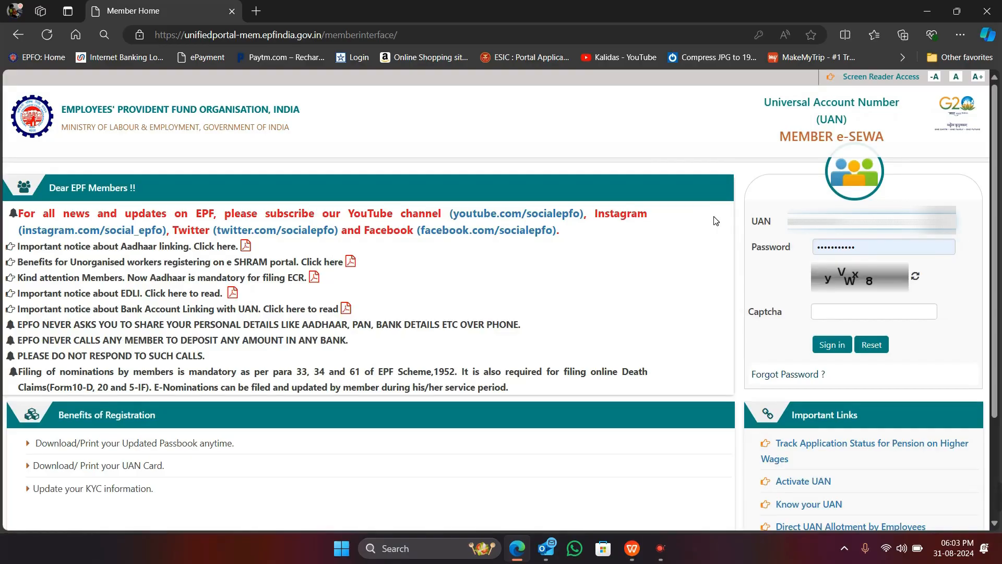
drag(855, 246, 746, 248)
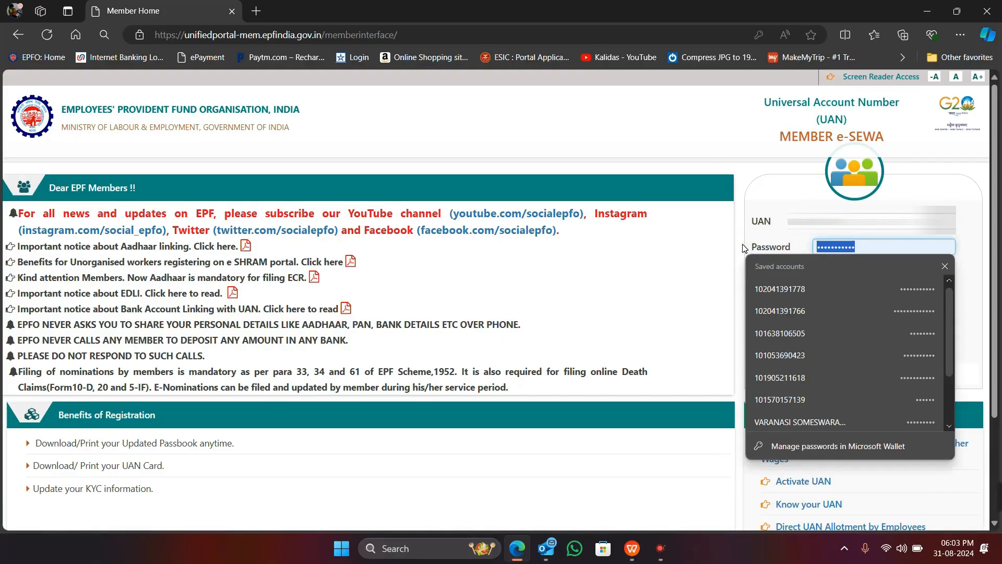
text(a•••••)
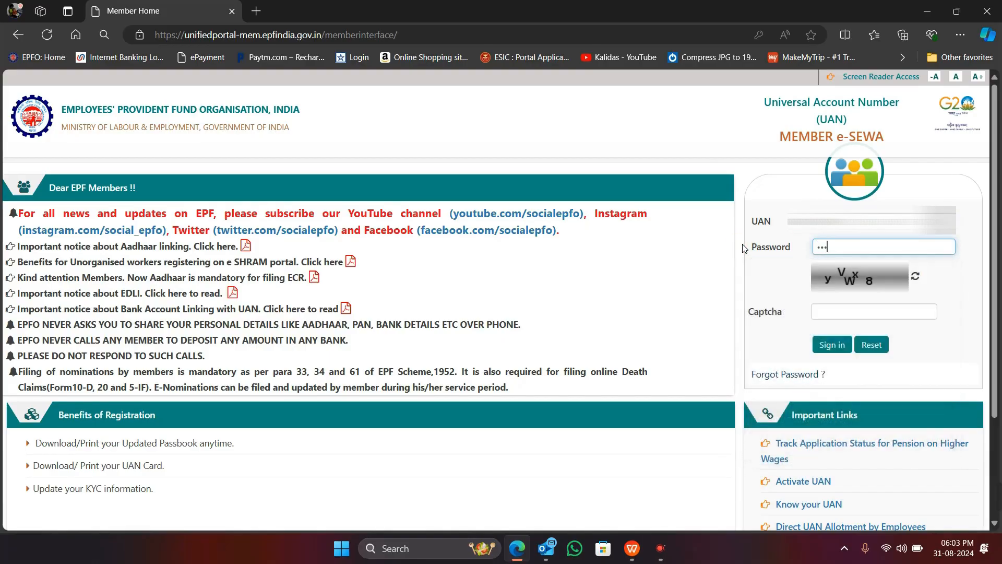
text(•••••)
click(843, 310)
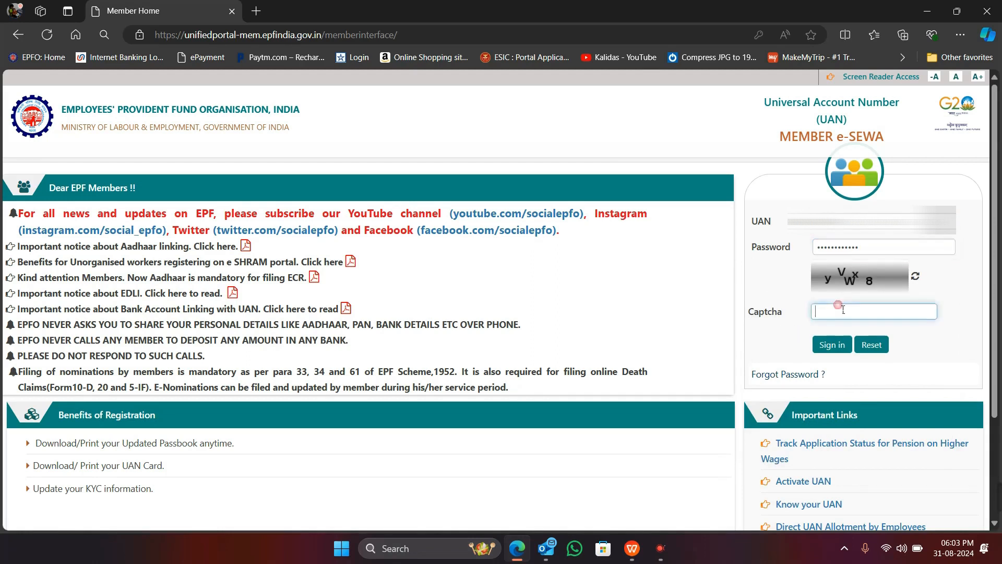
text(yVWx8)
Sign in, decline the browser's password saving, and enter the received OTP and its captcha
click(835, 342)
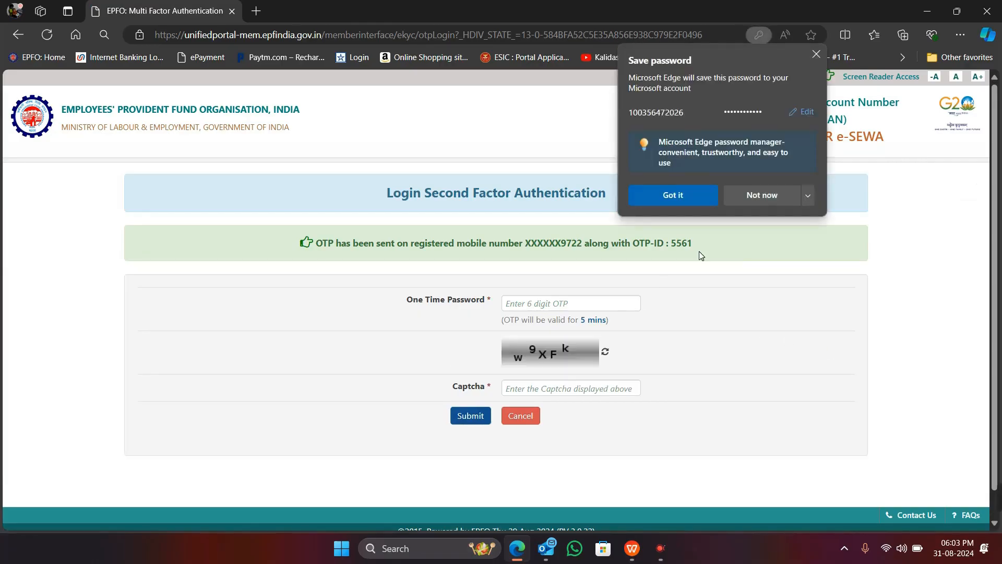
click(750, 185)
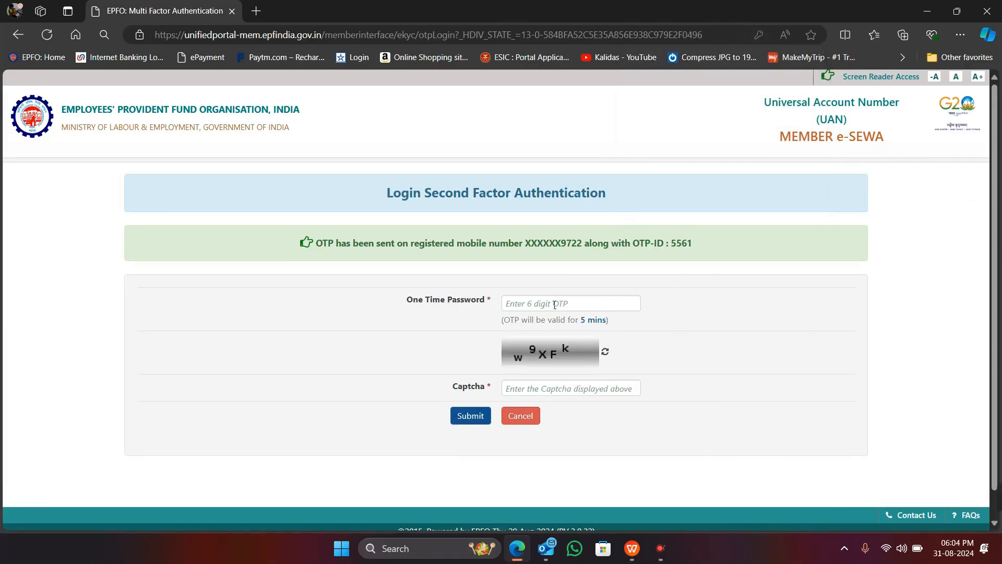
text(123)
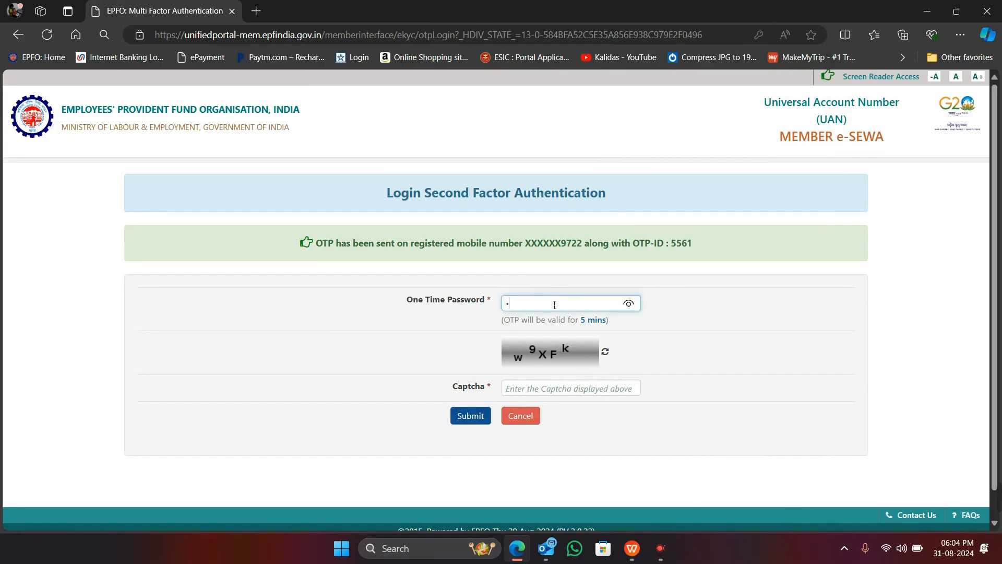
text(456)
click(558, 397)
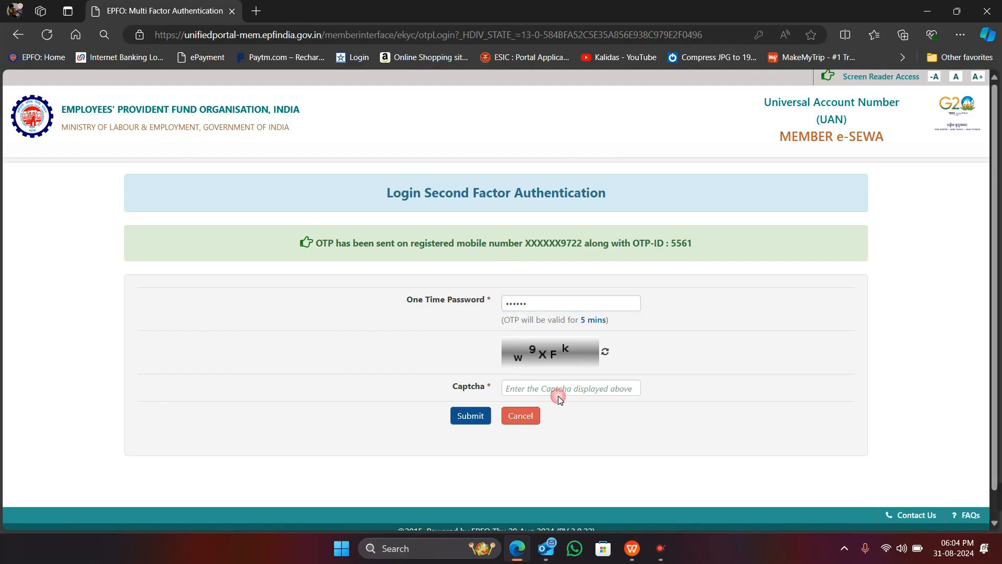
click(577, 392)
text(w)
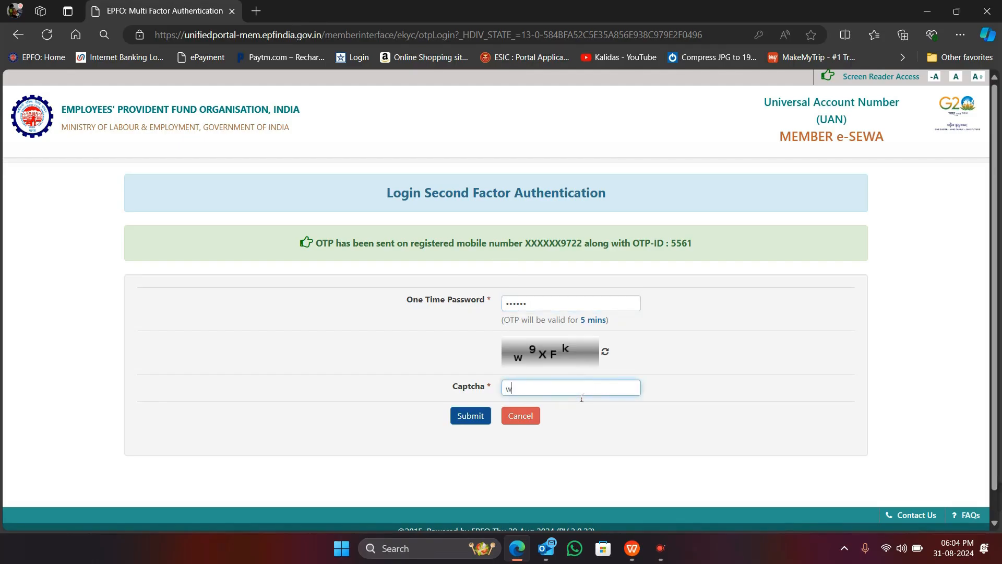
text(9XFk)
Submit the OTP, defer the e-nomination reminder with Later, and show the Online Services menu
click(466, 416)
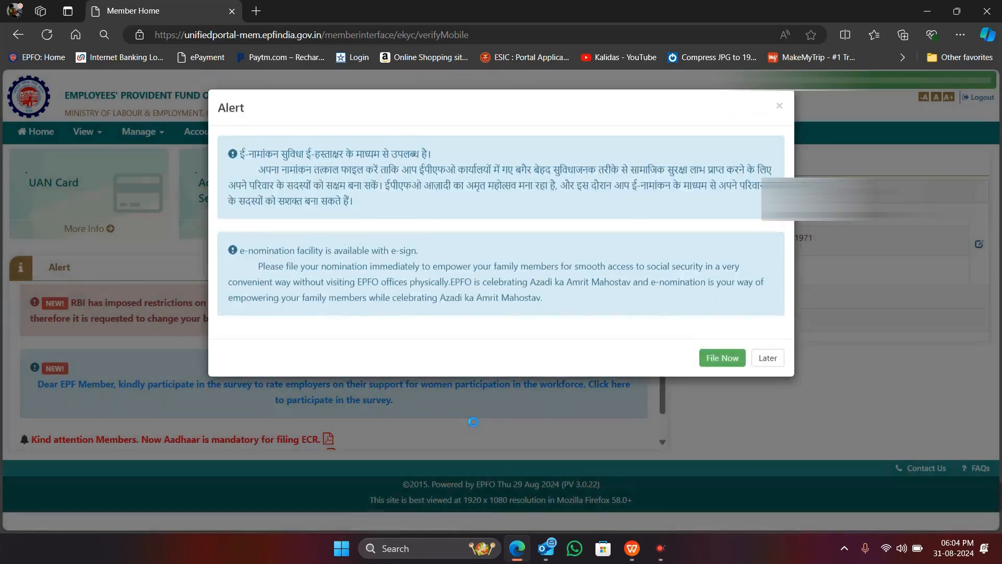
click(776, 359)
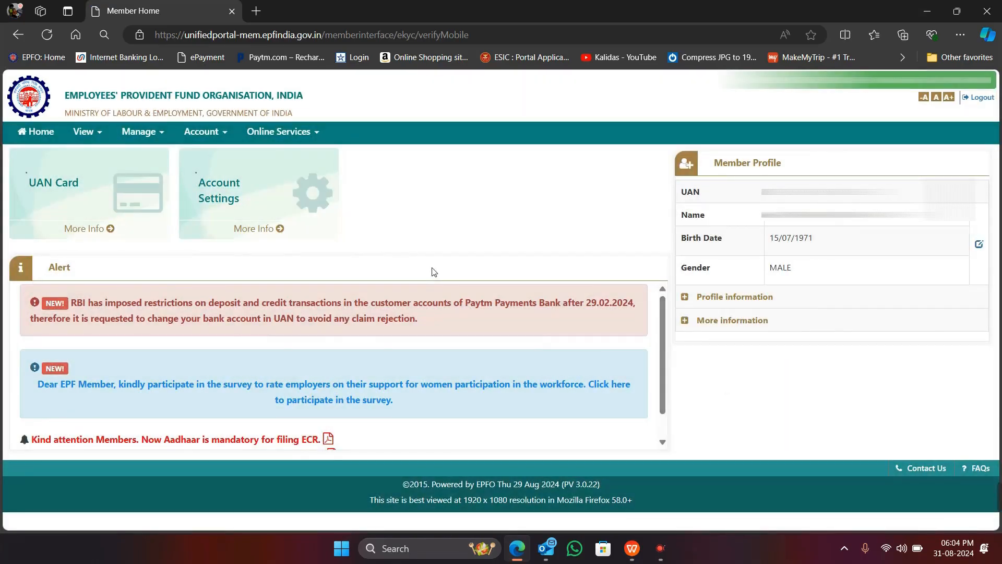
click(285, 134)
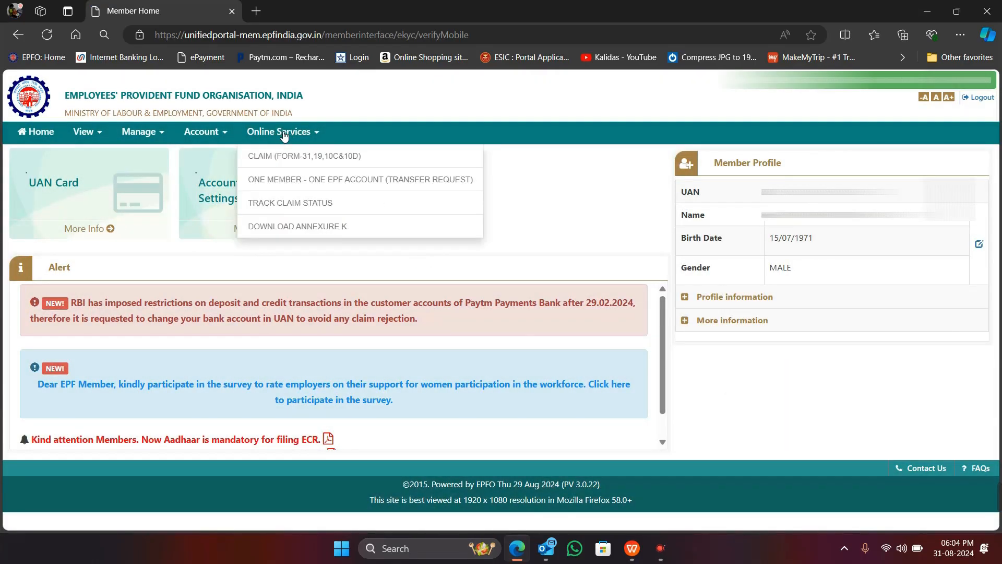
Choose CLAIM (FORM-31,19,10C&10D) and scroll through the member, KYC and service details
click(272, 162)
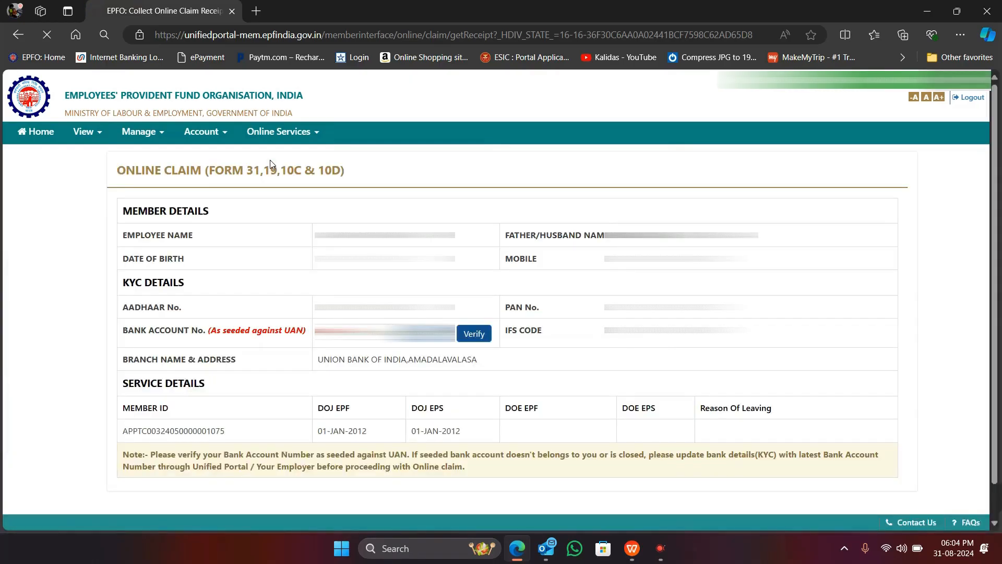
scroll(546, 315, down, 1)
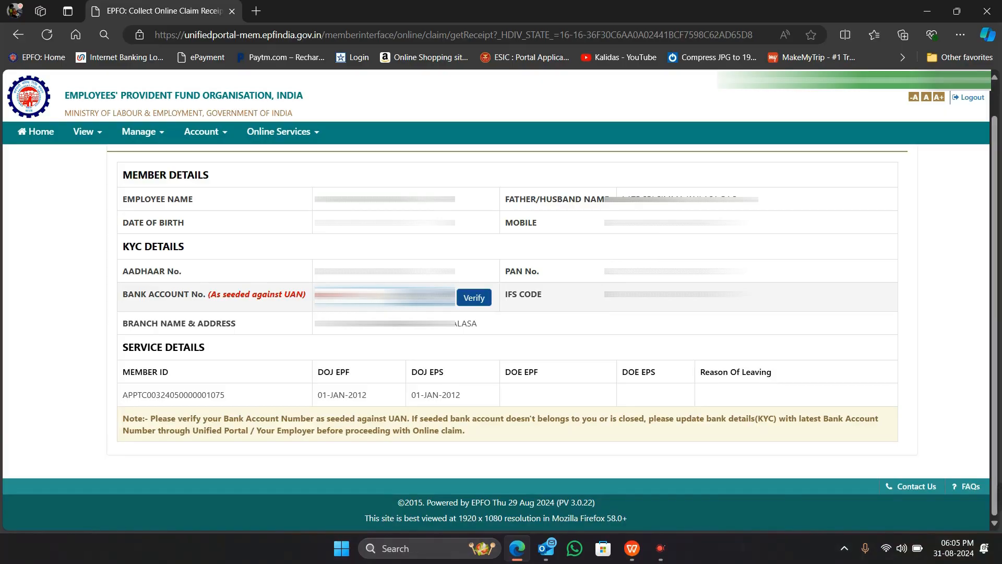
Verify the seeded bank account, accept the Certificate of Undertaking, and proceed to the online claim
click(486, 302)
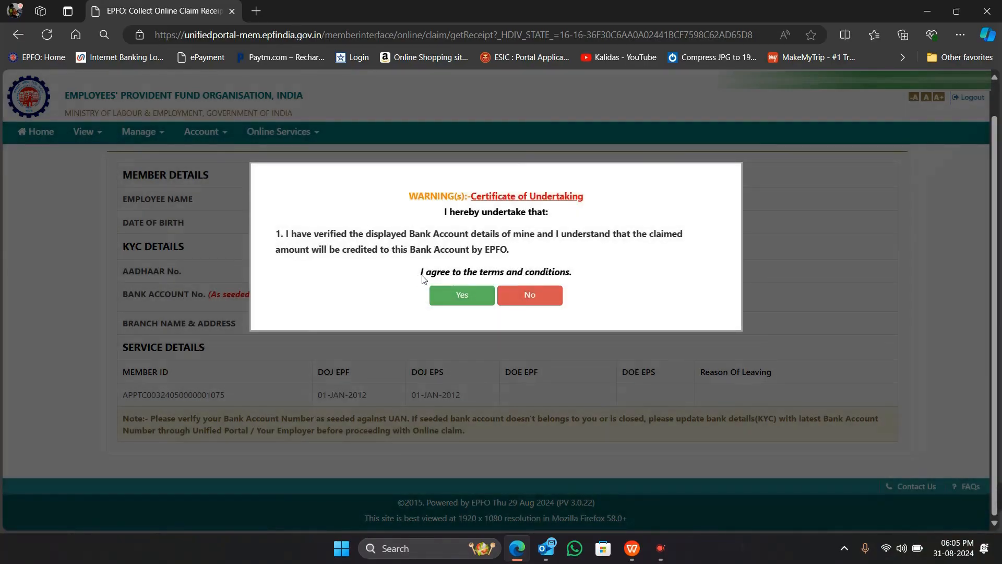
click(462, 295)
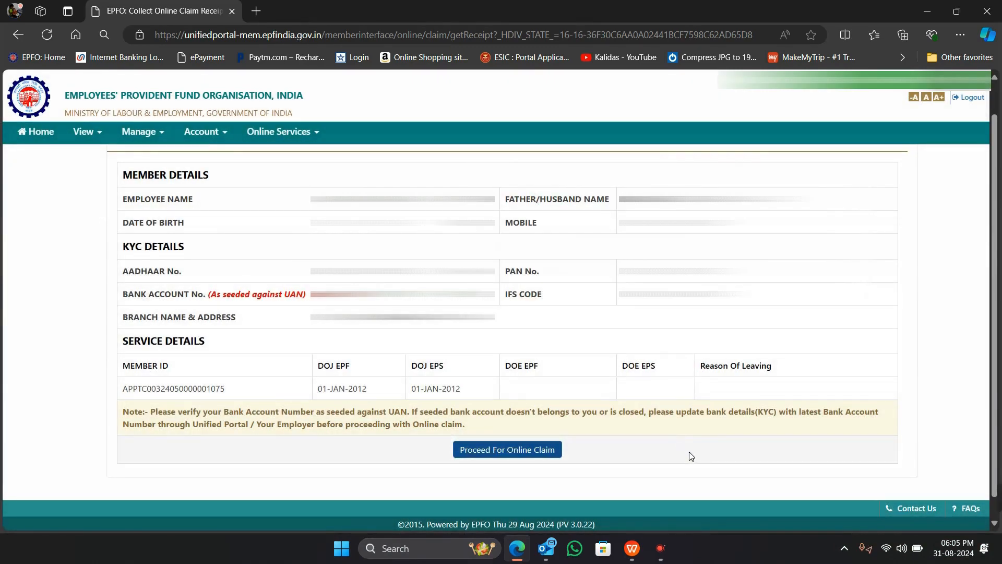
scroll(627, 449, down, 1)
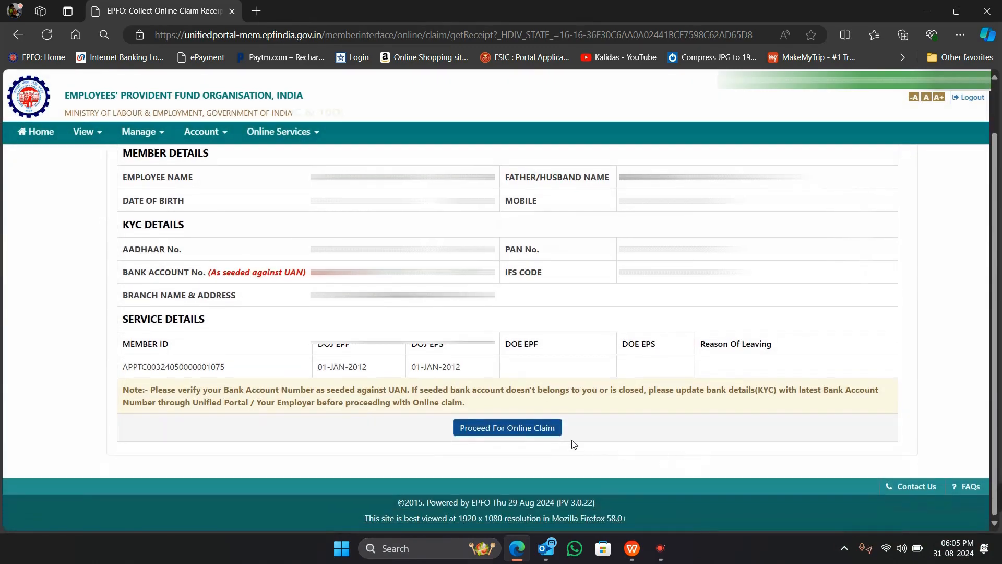
click(529, 430)
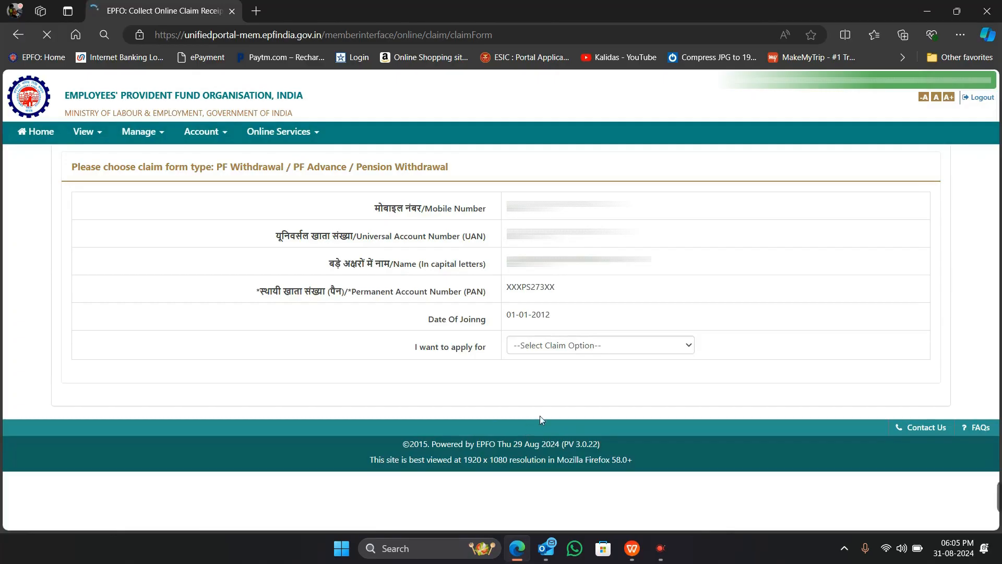
Choose PF ADVANCE (FORM-31), the NICHINO INDIA PRIVATE LIMITED service, and Construction of House as purpose
click(694, 348)
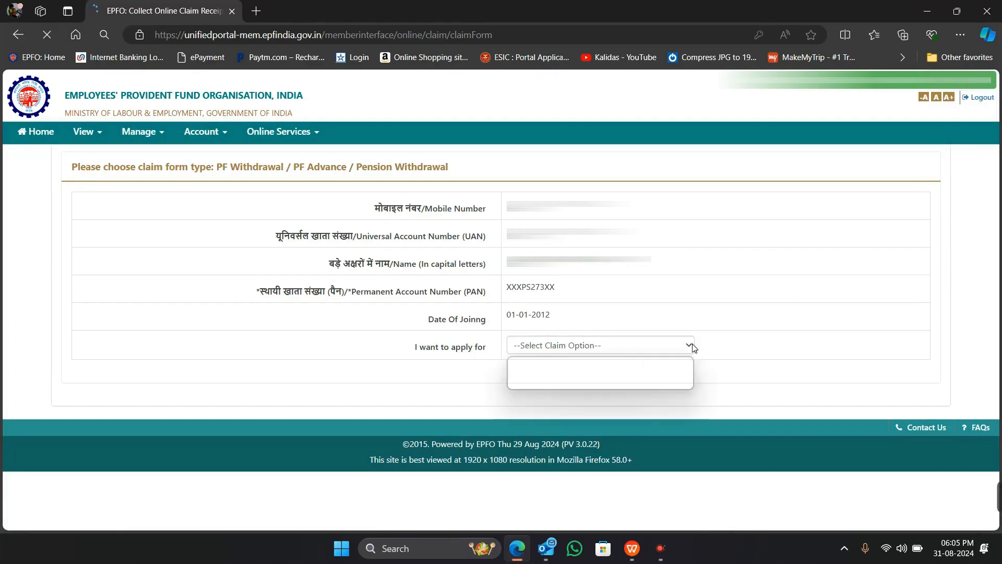
click(606, 380)
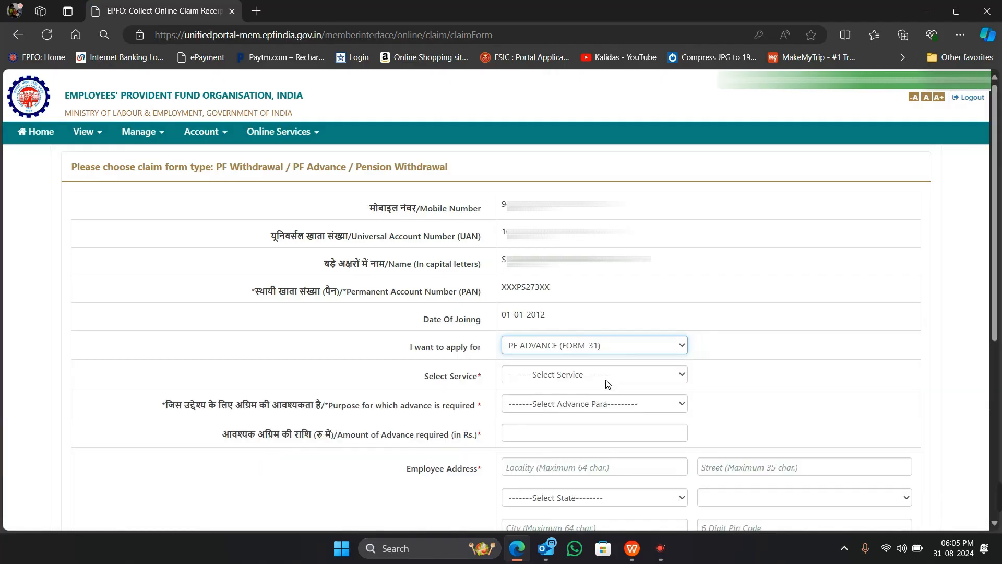
scroll(607, 383, down, 2)
click(685, 245)
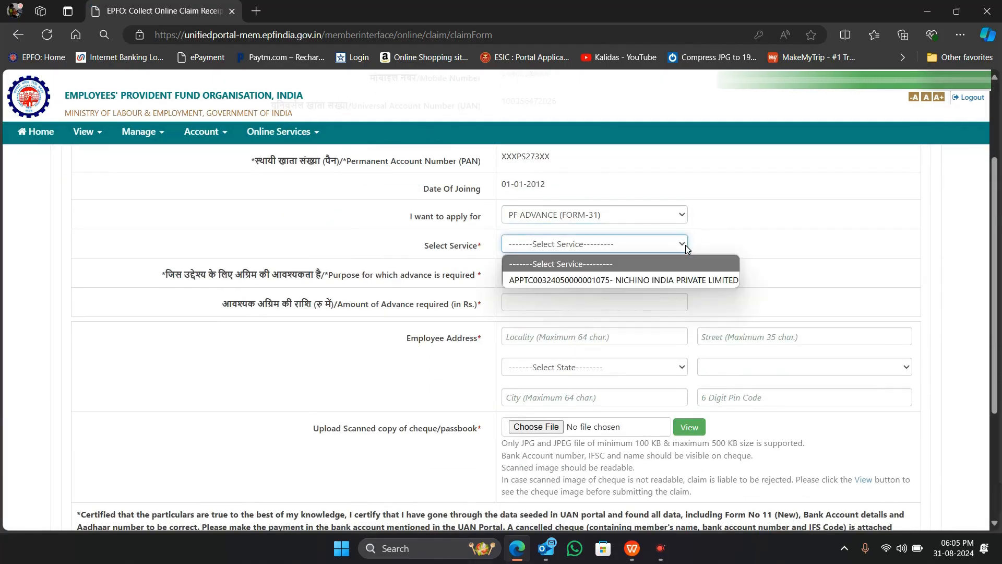
click(684, 277)
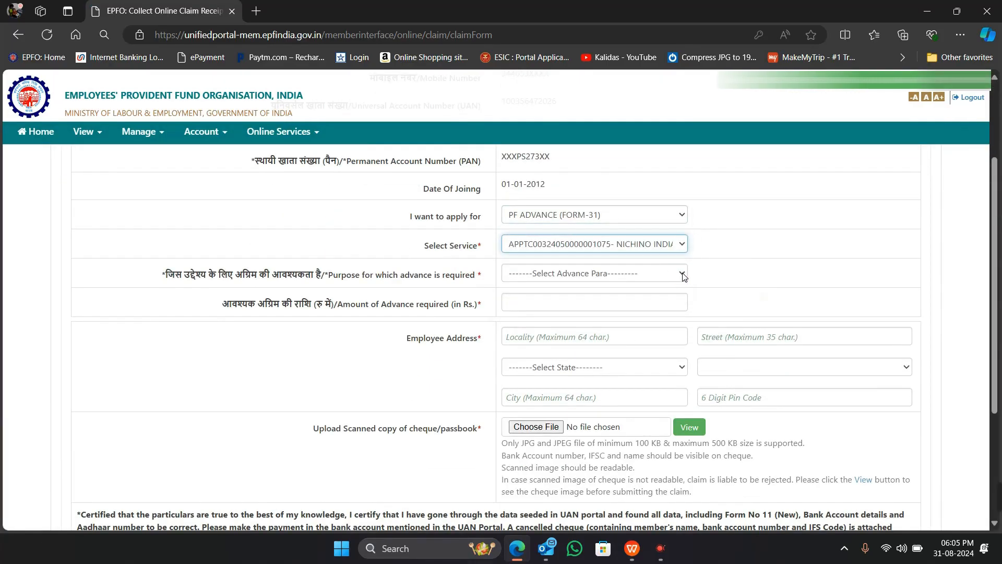
click(682, 278)
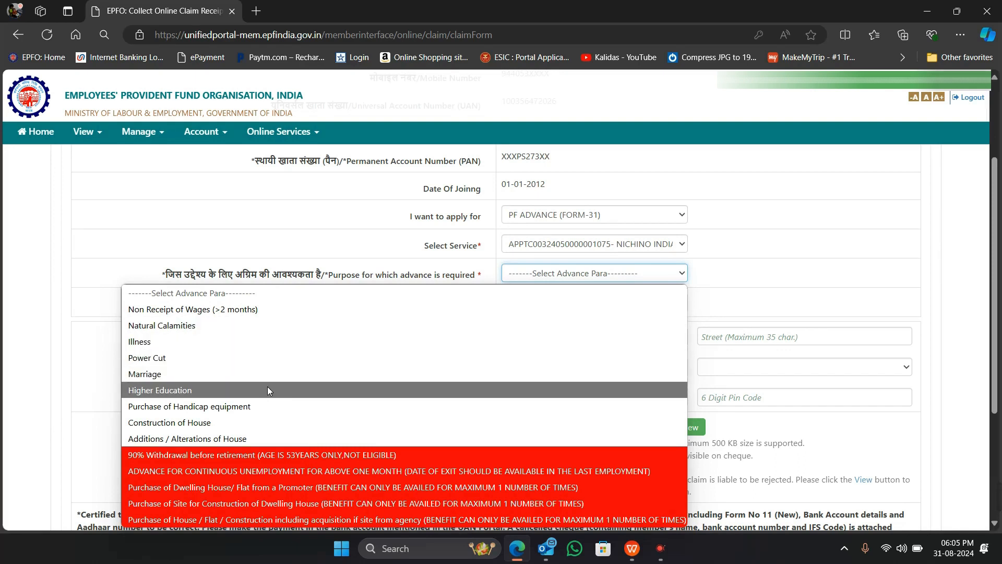
click(249, 422)
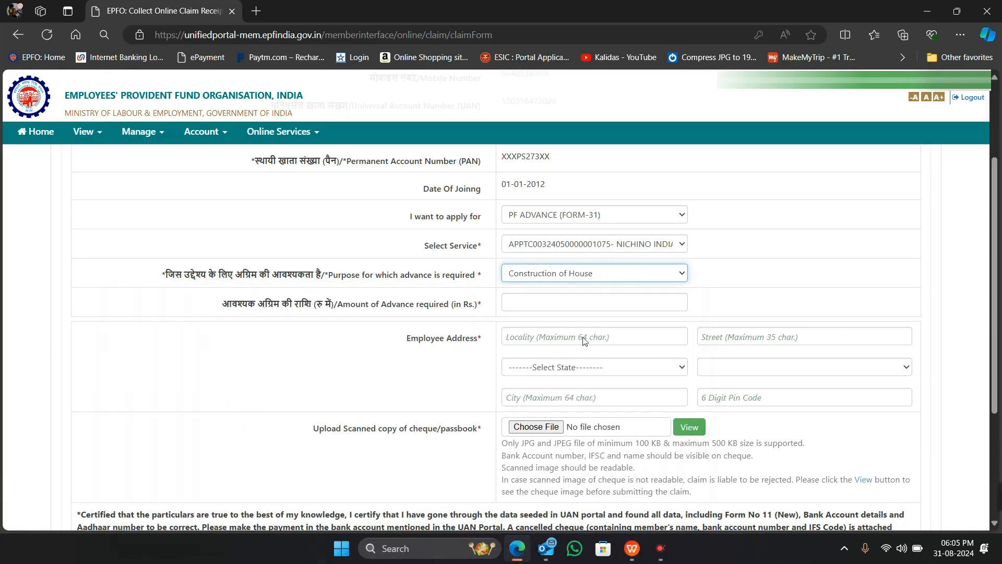
Enter 100000 as the advance amount and fill the employee address from the saved suggestion
click(562, 306)
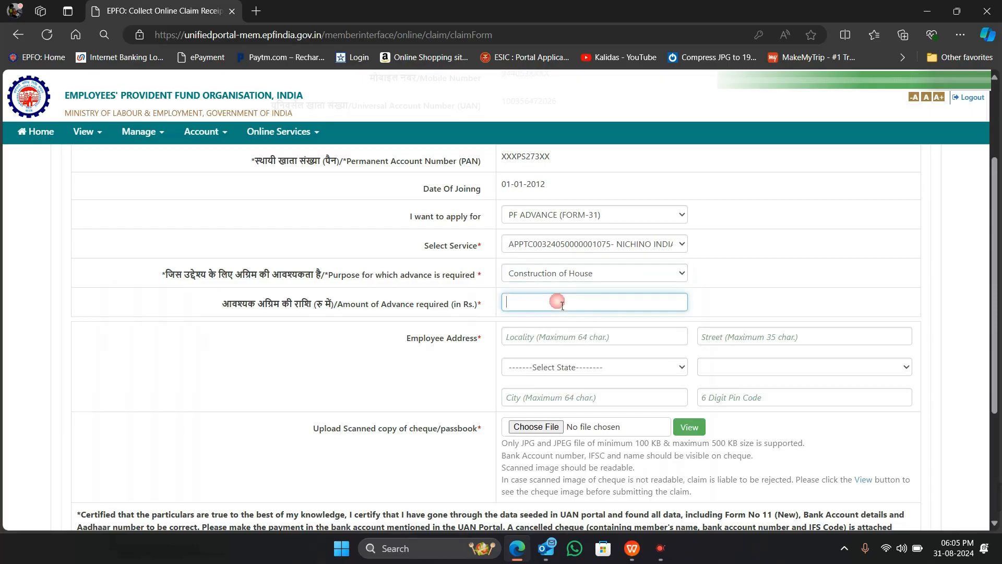
text(100000)
click(627, 336)
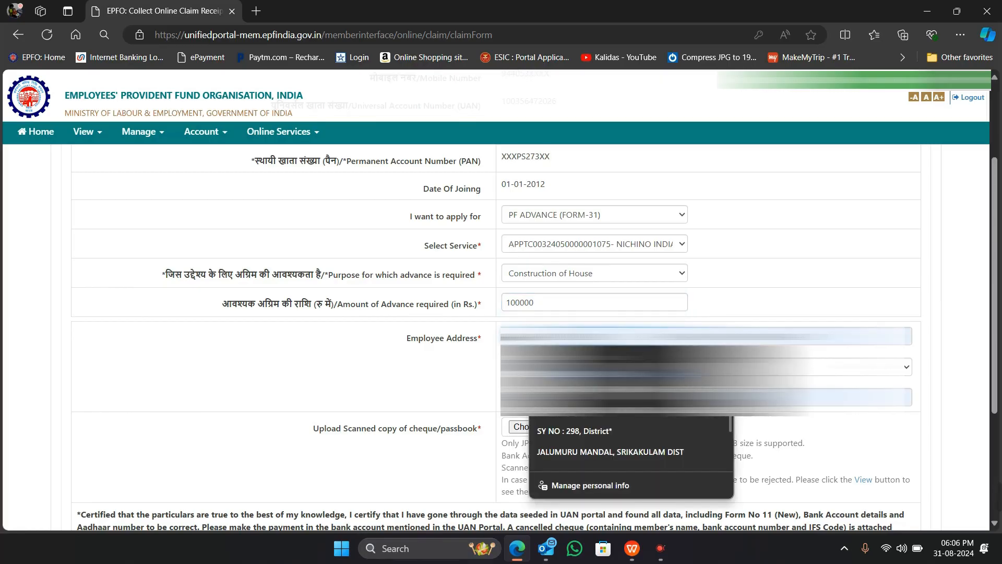
click(575, 379)
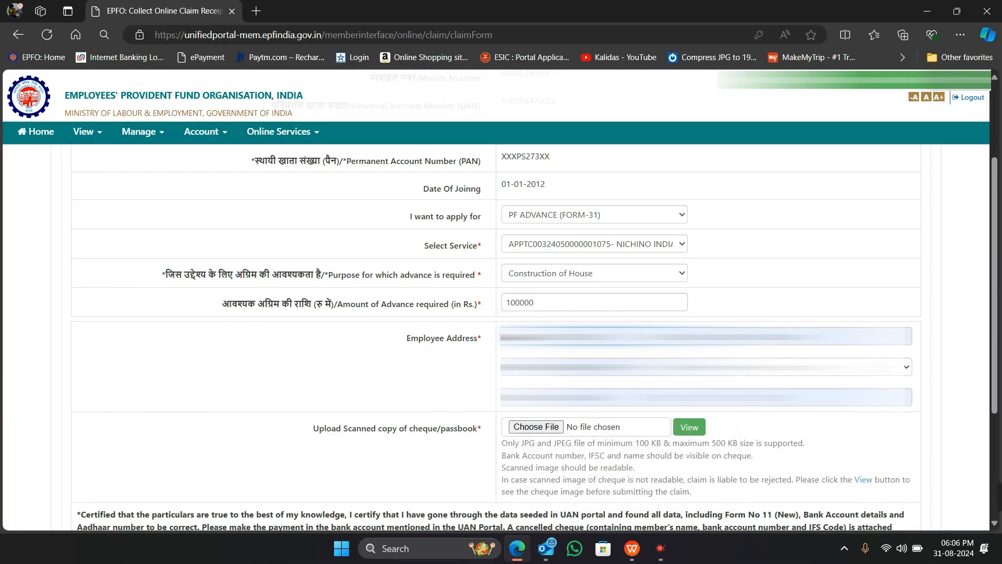
Select SRIKAKULAM as the address district
click(799, 367)
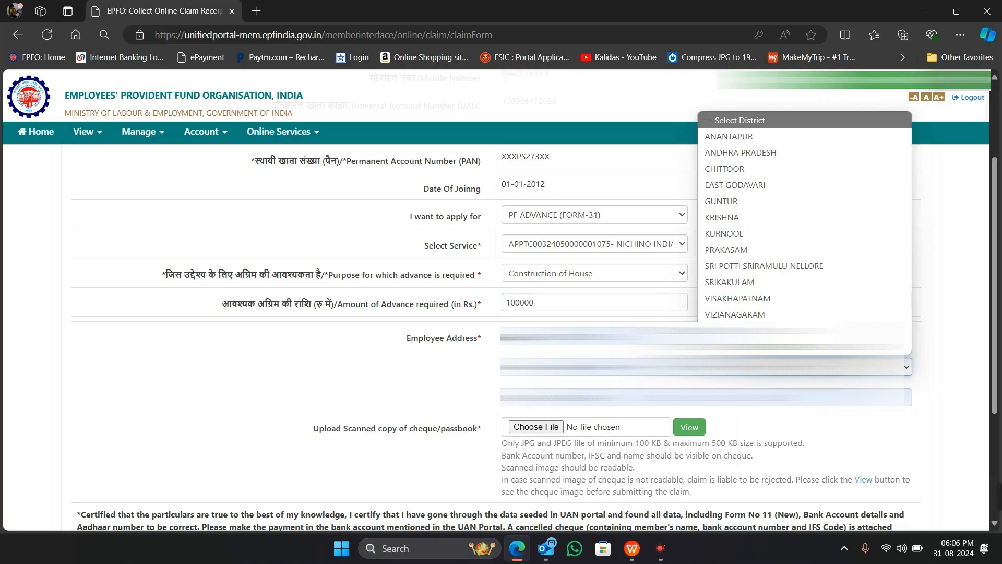
key(s)
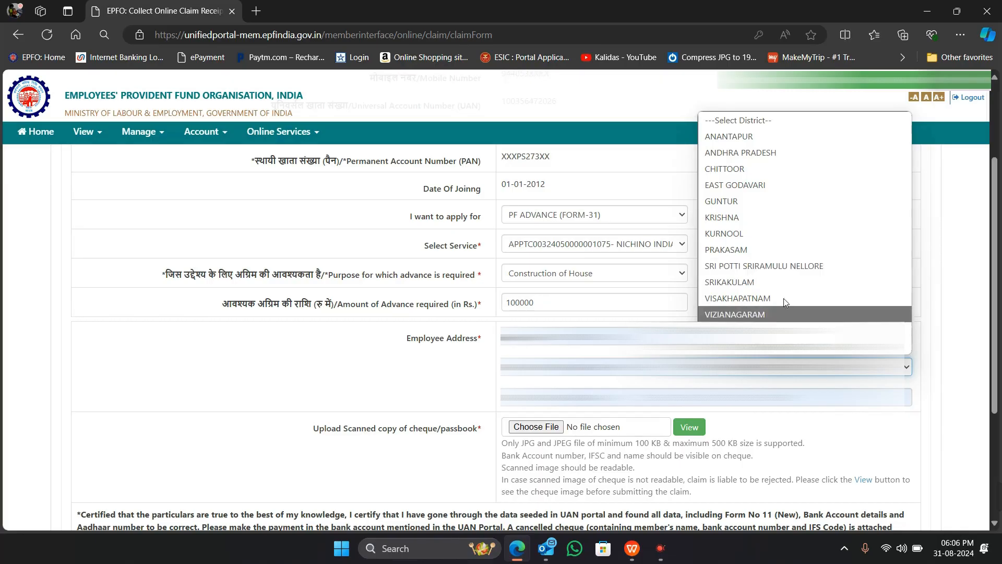
click(769, 286)
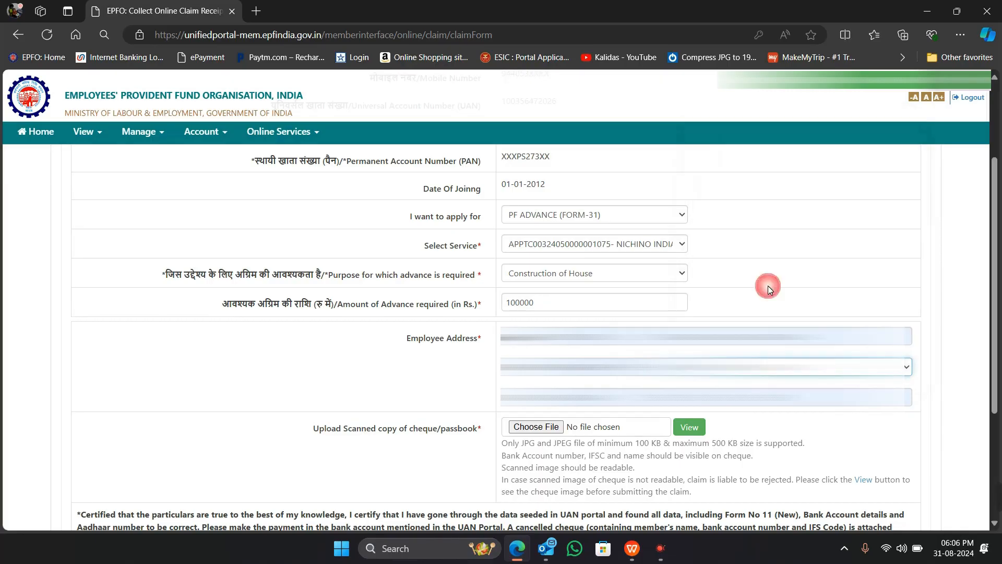
click(827, 428)
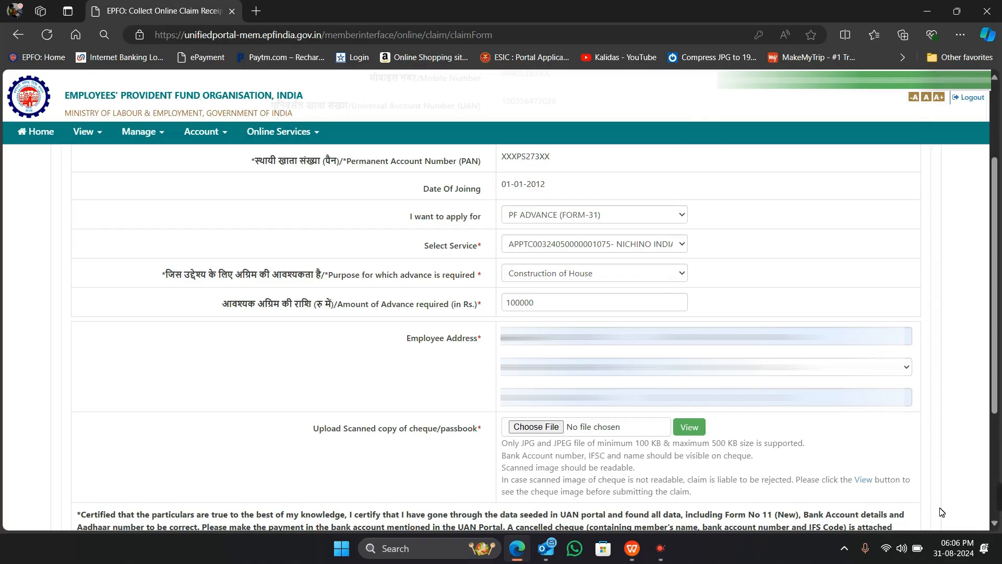
scroll(716, 452, down, 3)
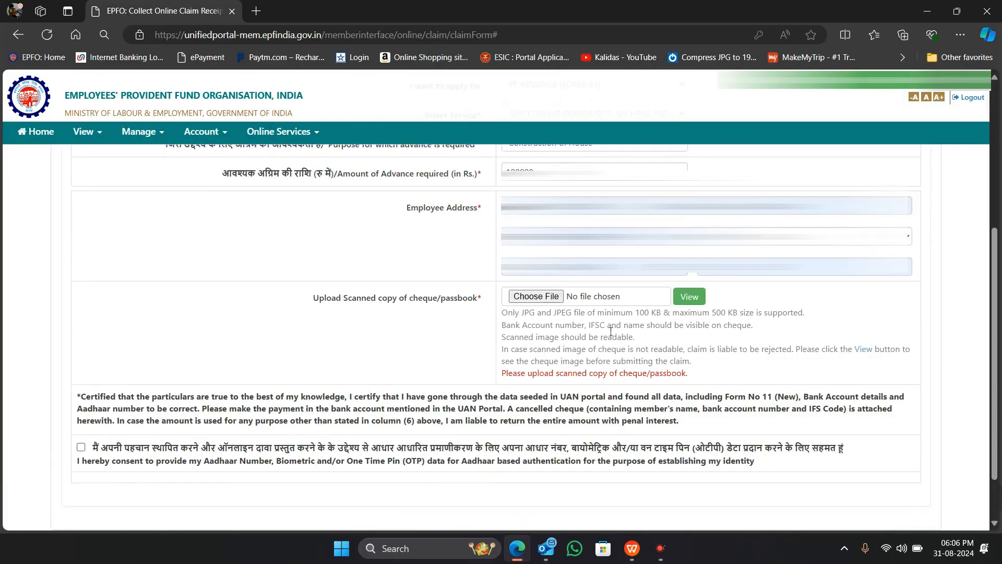
Attach the WhatsApp Image cheque JPG from the Desktop folder as the scanned cheque copy
click(550, 297)
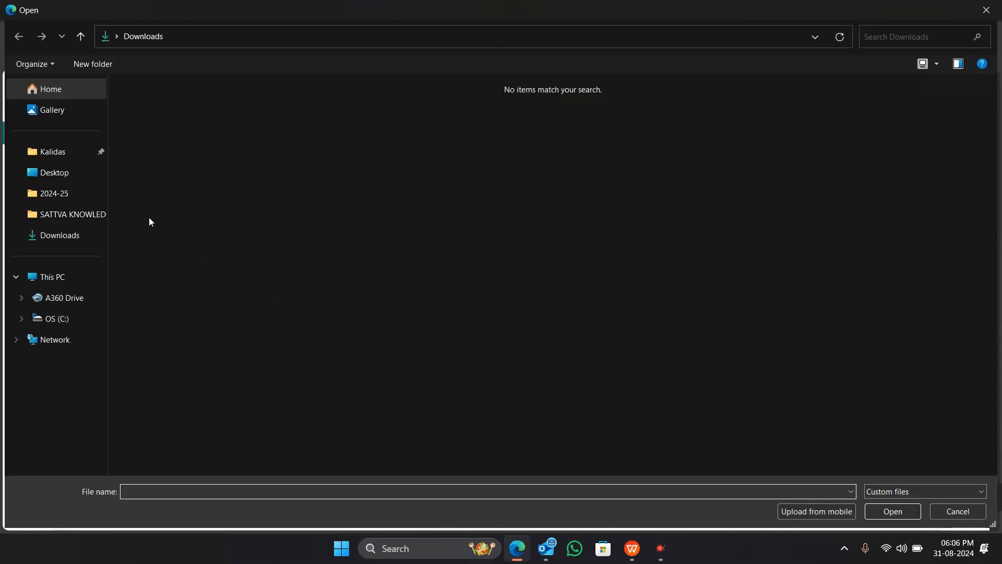
click(59, 173)
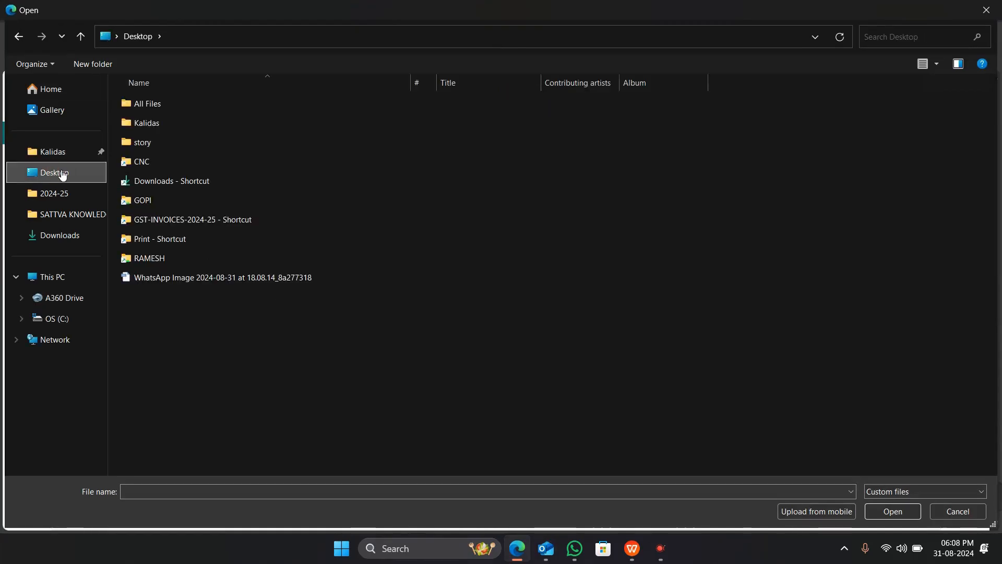
click(293, 281)
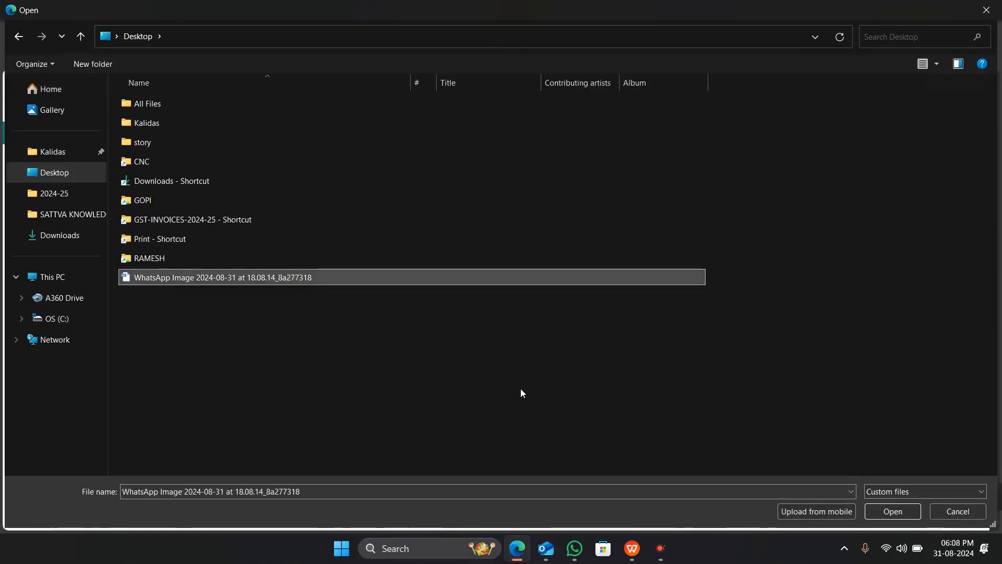
click(905, 514)
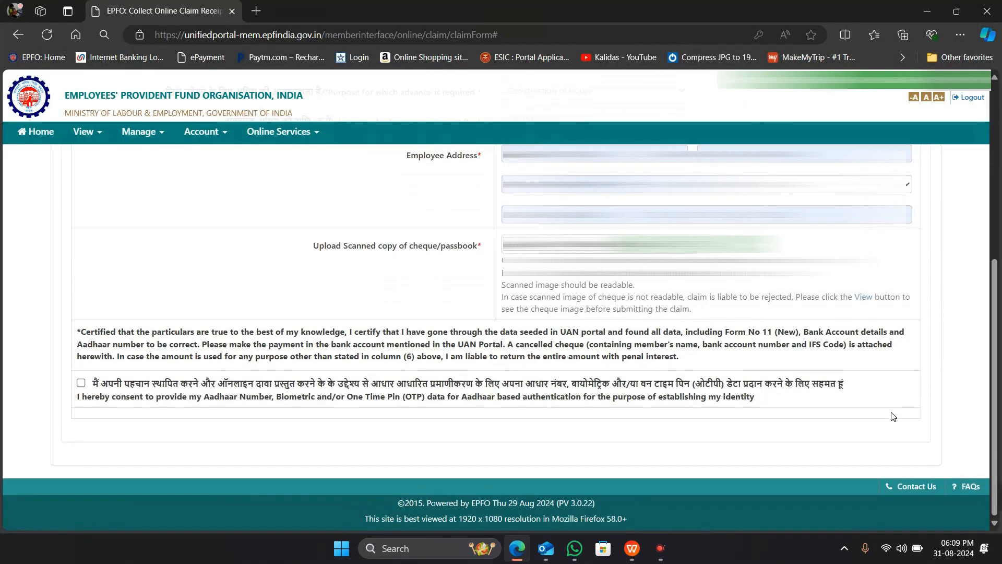
Tick the Aadhaar authentication consent and request an Aadhaar OTP to the registered mobile
click(81, 383)
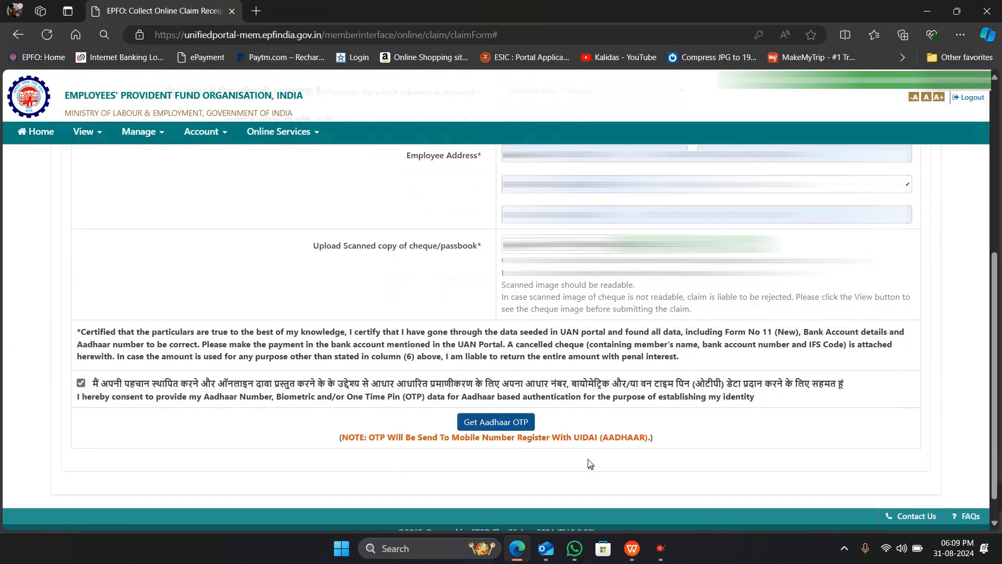
scroll(661, 434, up, 3)
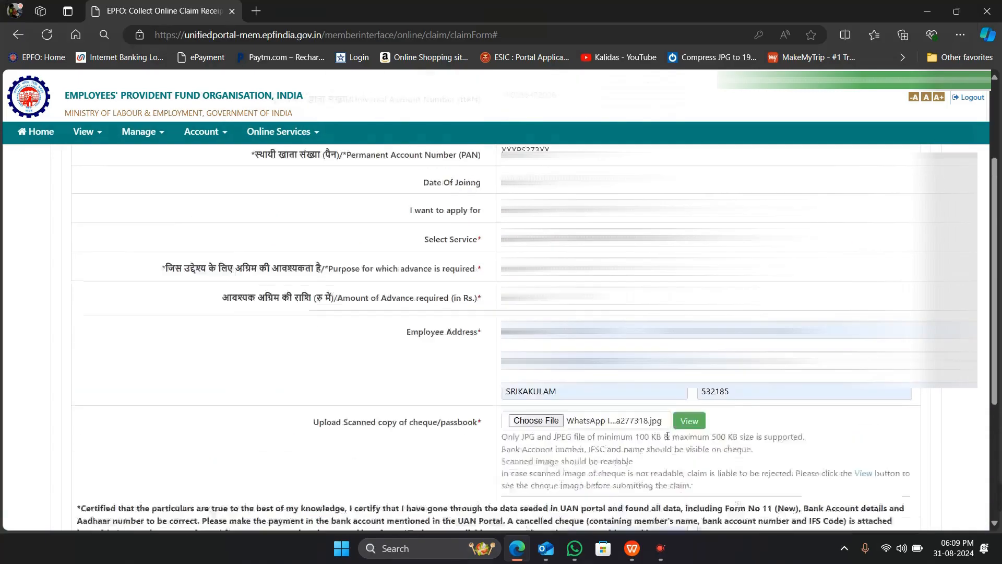
scroll(667, 436, up, 3)
scroll(681, 403, down, 3)
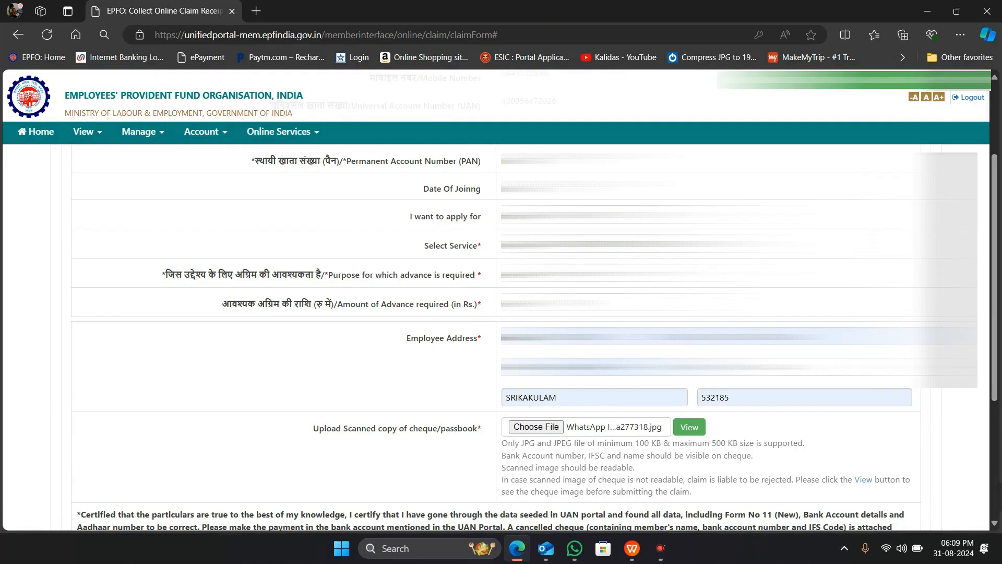
scroll(446, 347, down, 4)
click(495, 392)
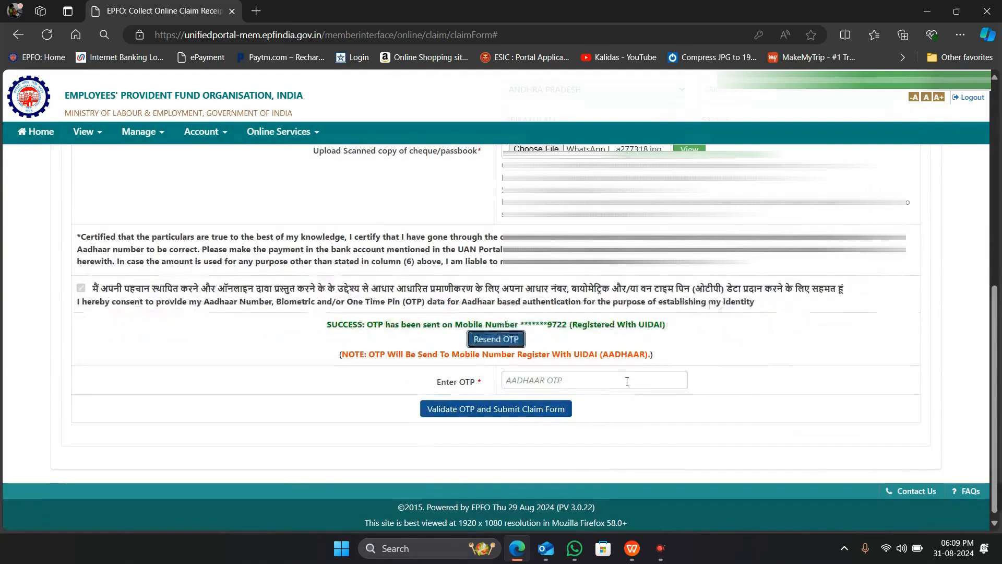
Enter the received six-digit OTP, then validate it and submit the claim form
click(610, 383)
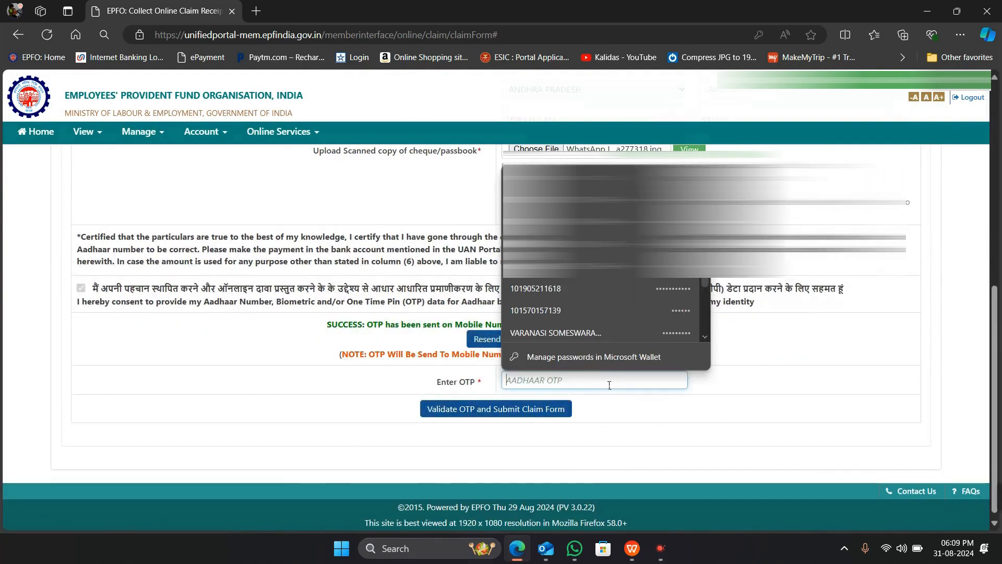
text(••••)
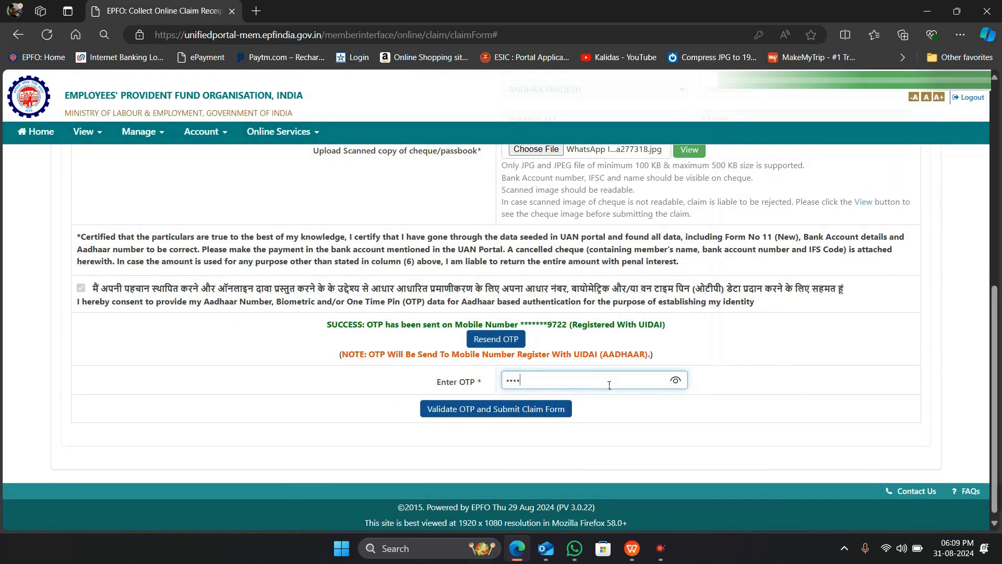
text(••)
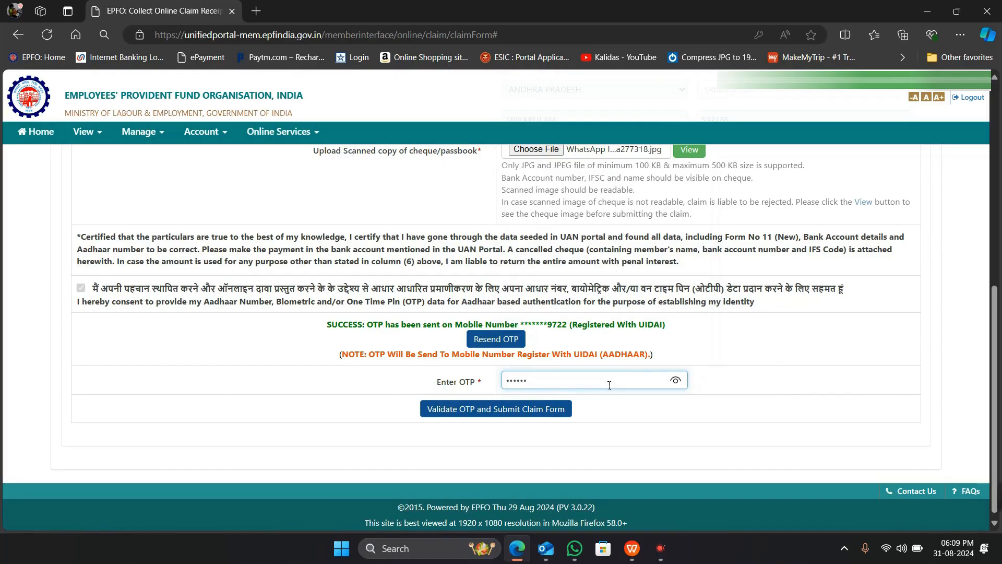
click(531, 414)
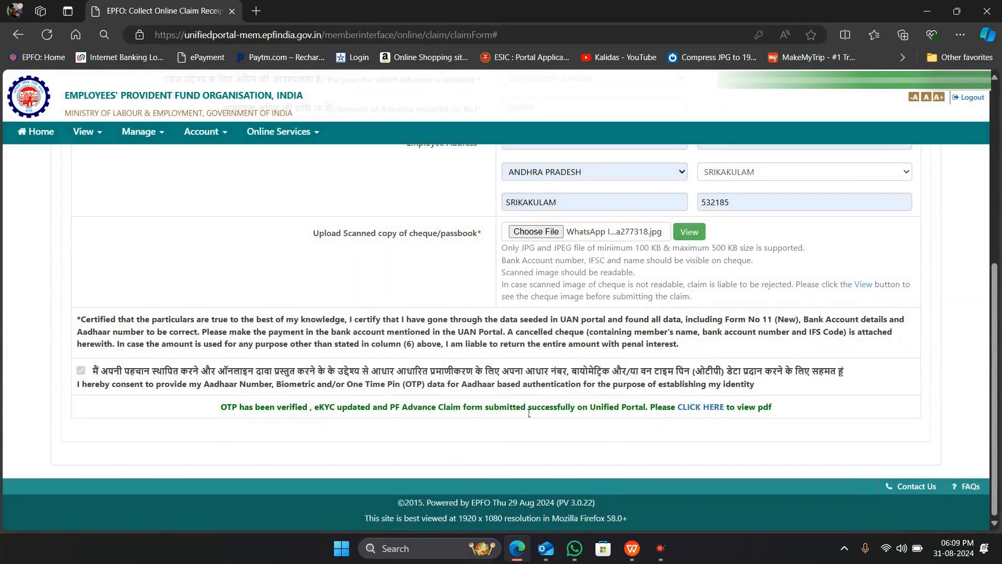
Open the submitted claim's PDF and review both pages, ending back on page 1
click(705, 411)
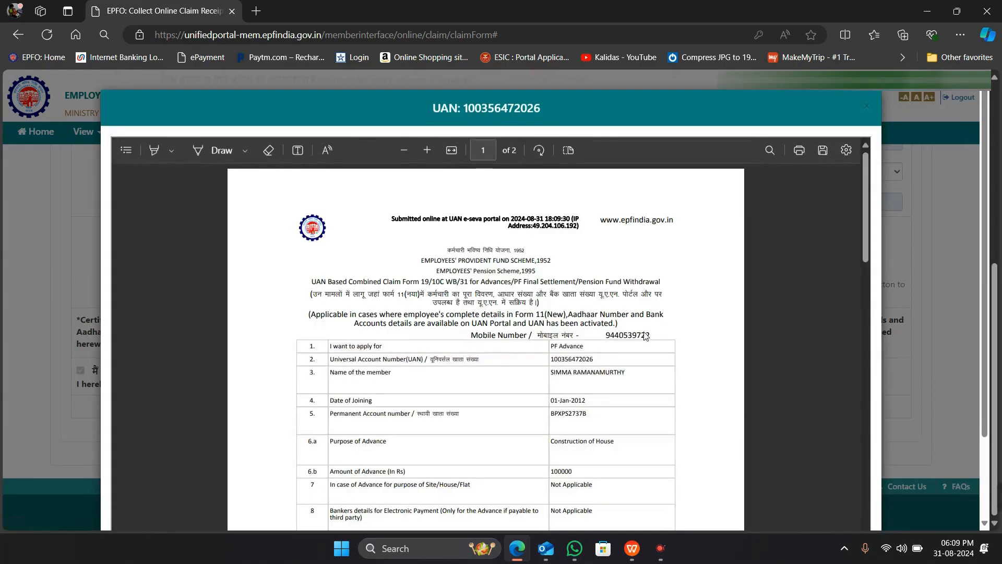
scroll(645, 336, down, 5)
scroll(645, 336, down, 10)
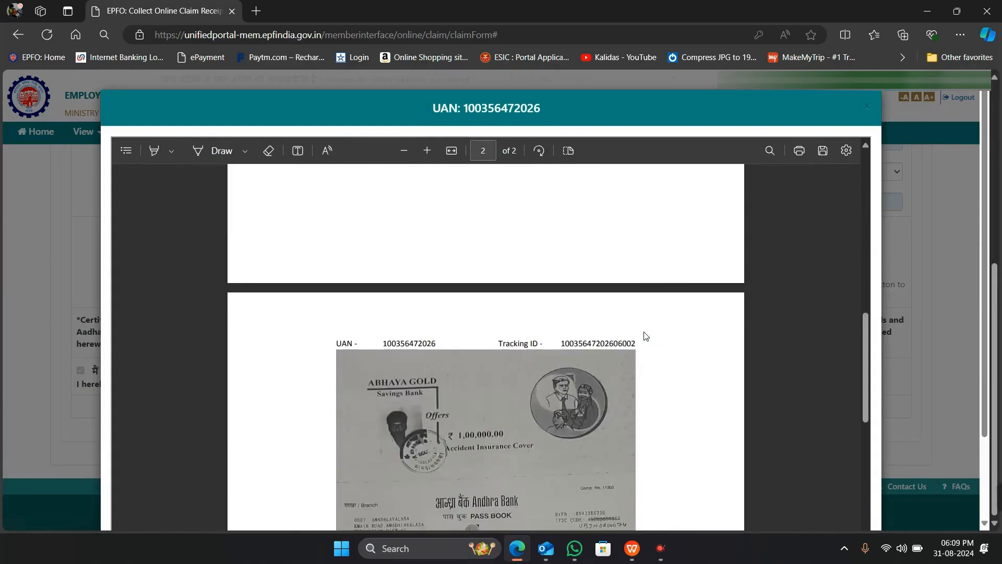
scroll(645, 336, up, 5)
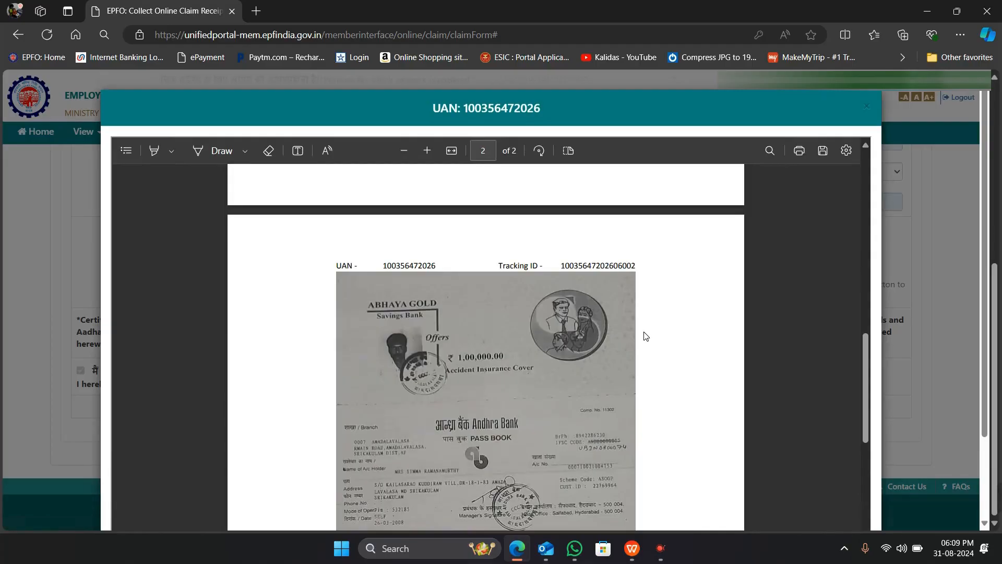
scroll(646, 335, down, 10)
scroll(646, 336, up, 8)
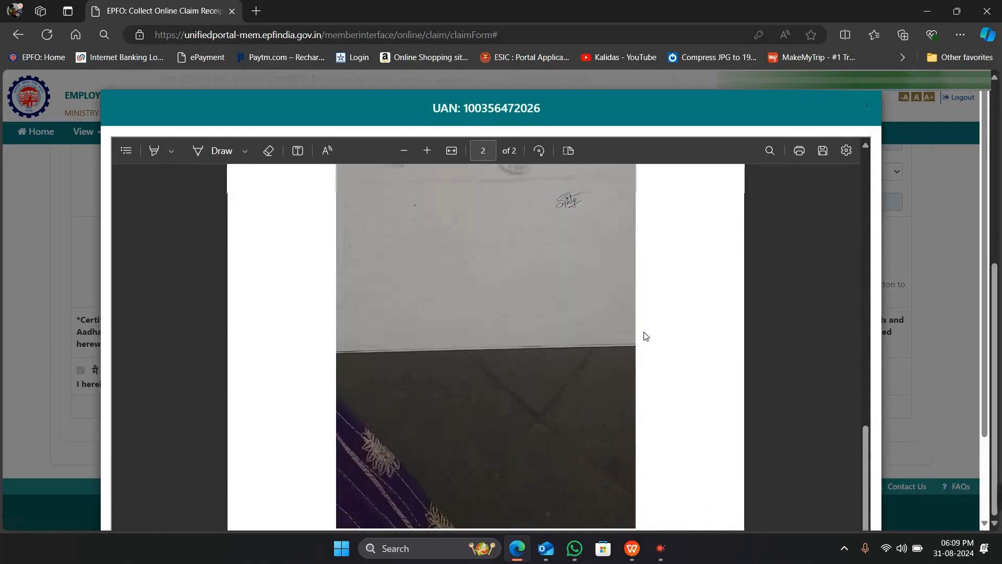
scroll(646, 336, down, 1)
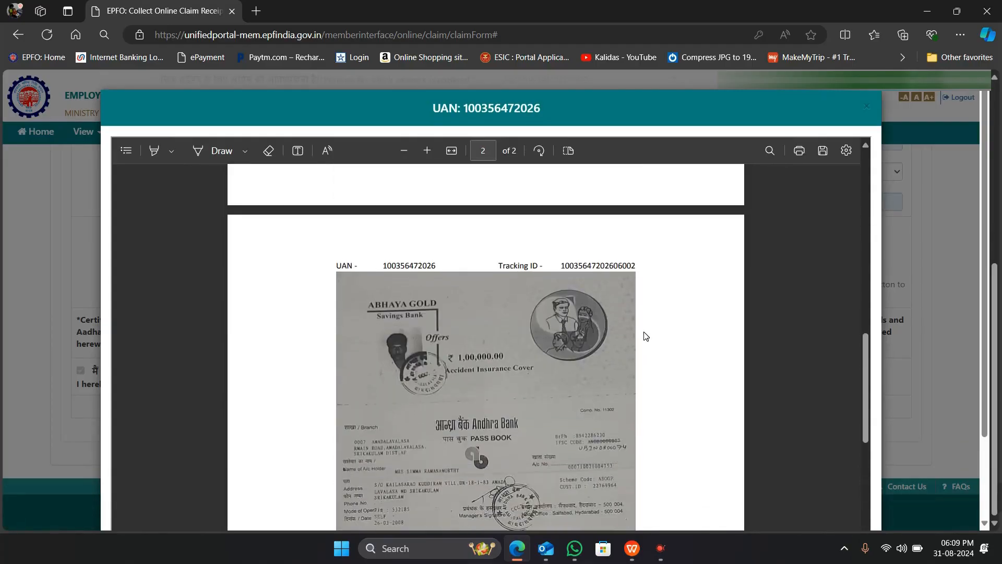
scroll(646, 335, down, 1)
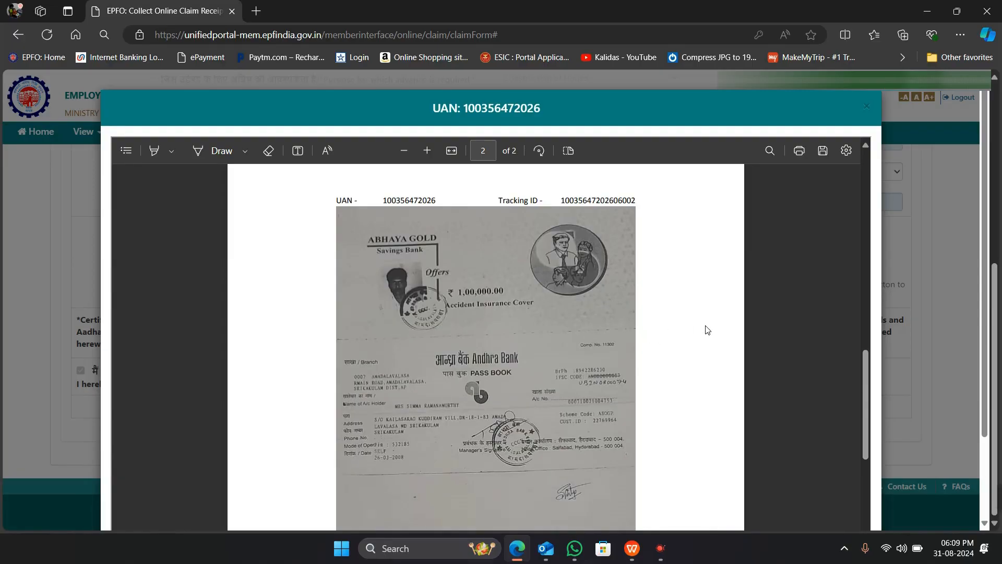
scroll(707, 329, up, 12)
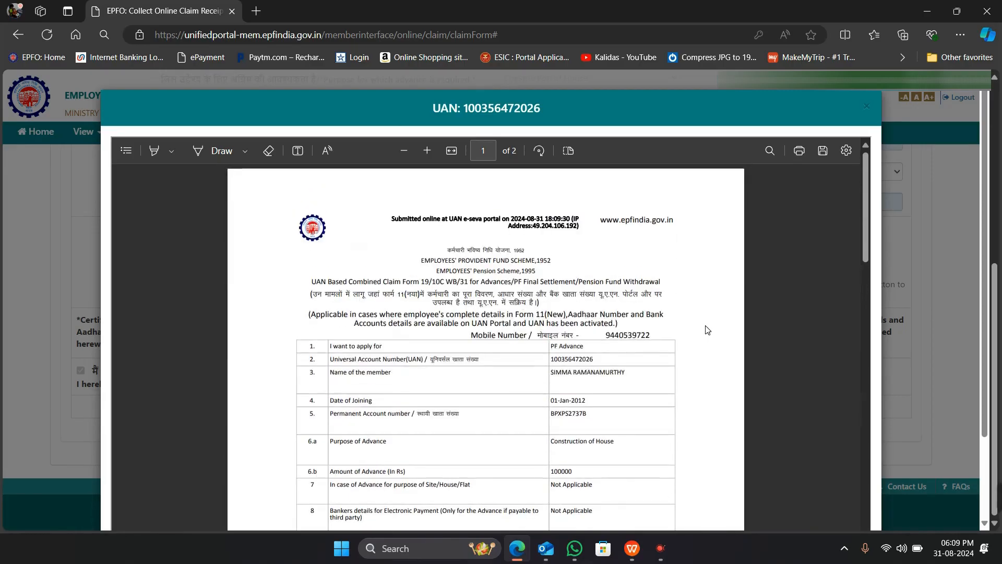